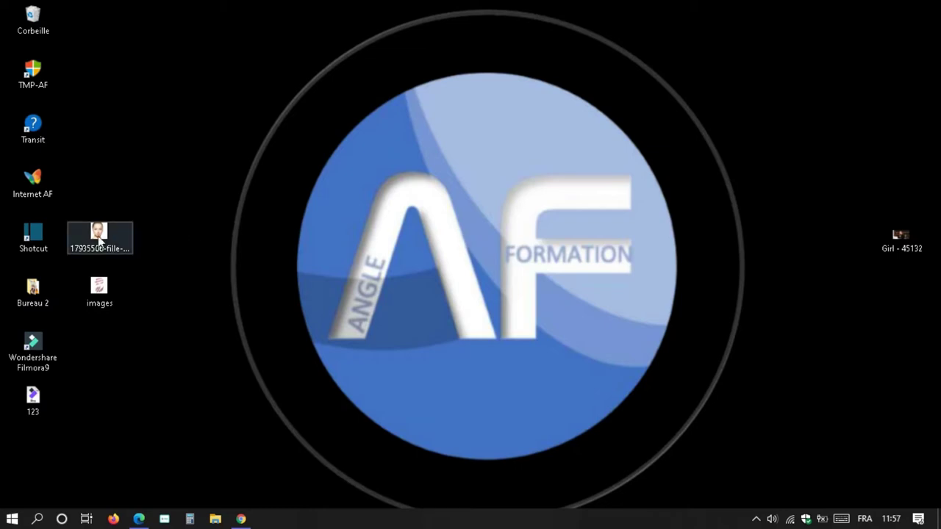
# Launch Shotcut from its desktop icon to reach the new-project start screen.
pyautogui.doubleClick(33, 236)
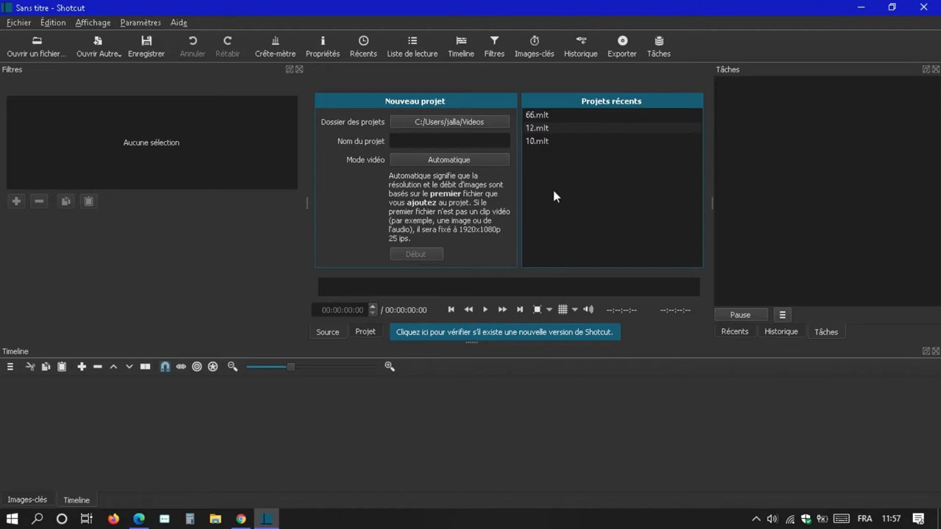
# Name the new project P2 and start it with an empty timeline.
pyautogui.click(427, 138)
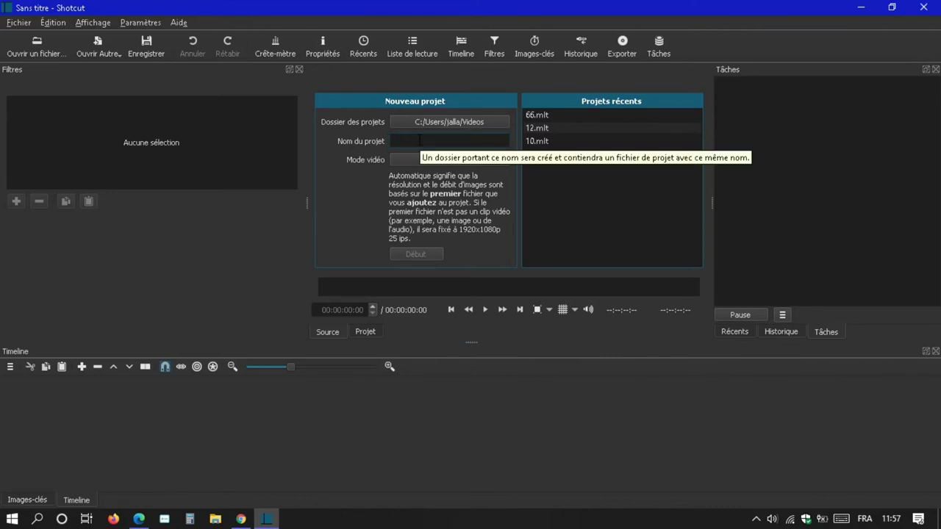
pyautogui.write('P')
pyautogui.write('2')
pyautogui.click(425, 256)
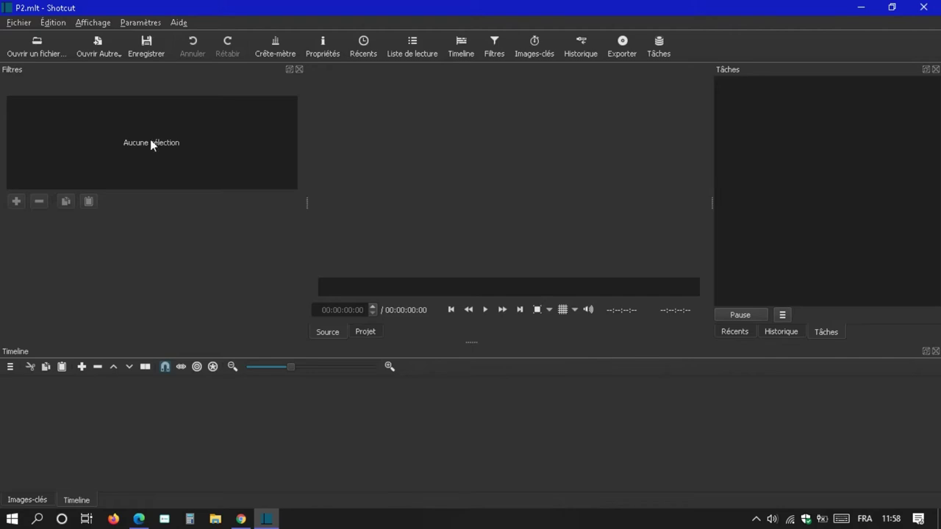
# Open Girl - 45132.mp4 from the Desktop in the source player.
pyautogui.click(45, 50)
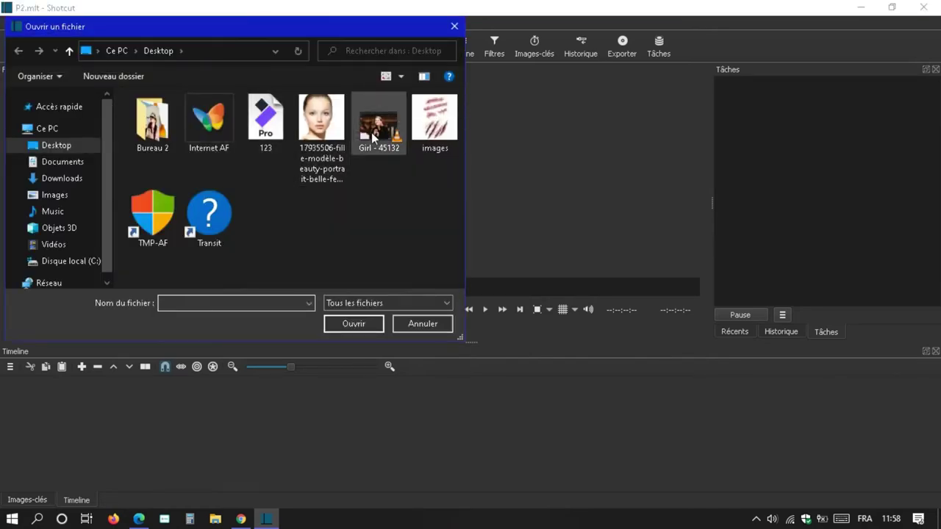
pyautogui.click(379, 124)
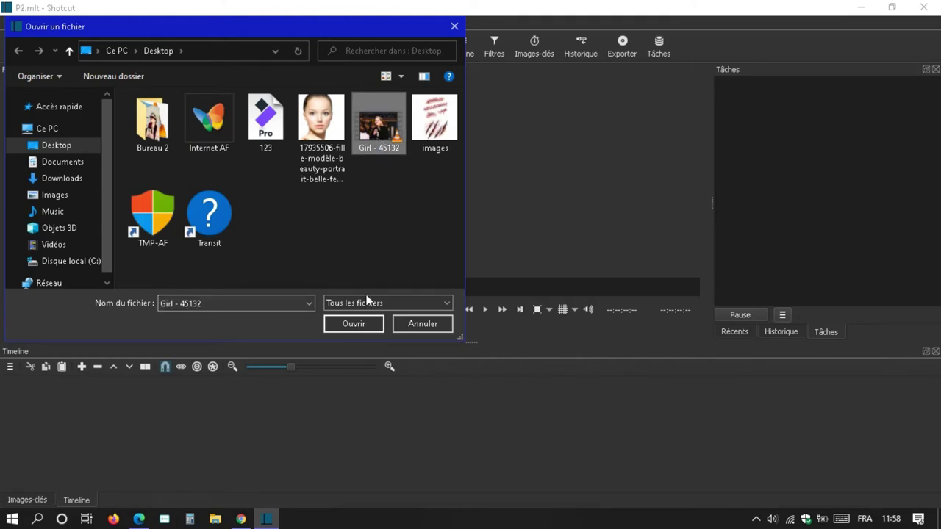
pyautogui.click(349, 321)
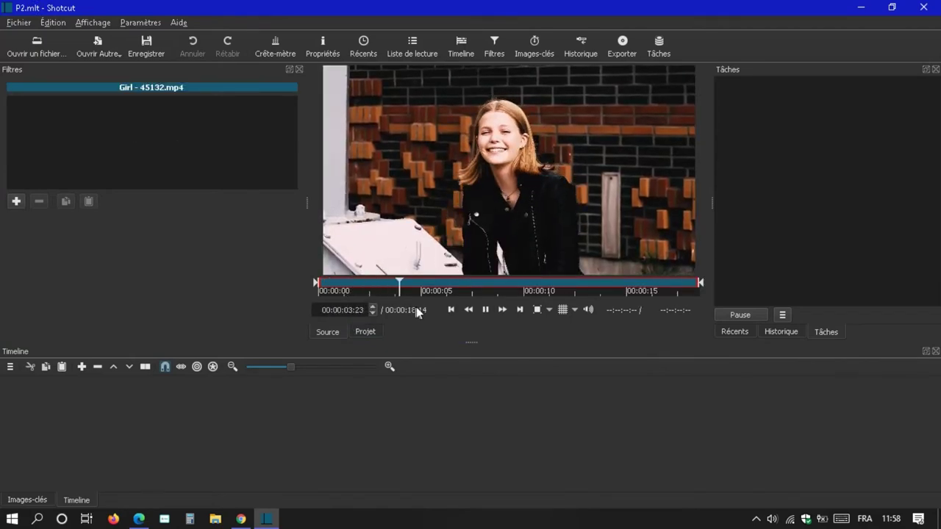
pyautogui.click(485, 310)
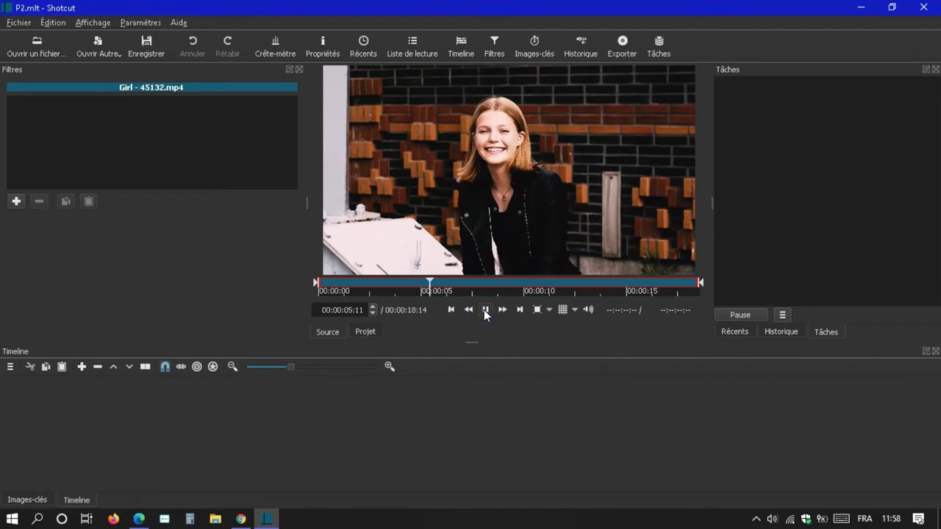
pyautogui.click(502, 310)
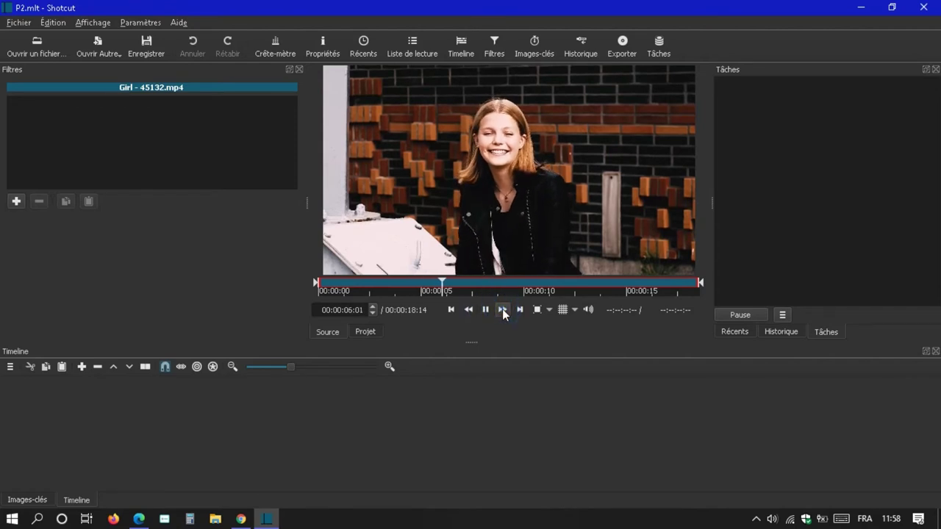
pyautogui.click(500, 311)
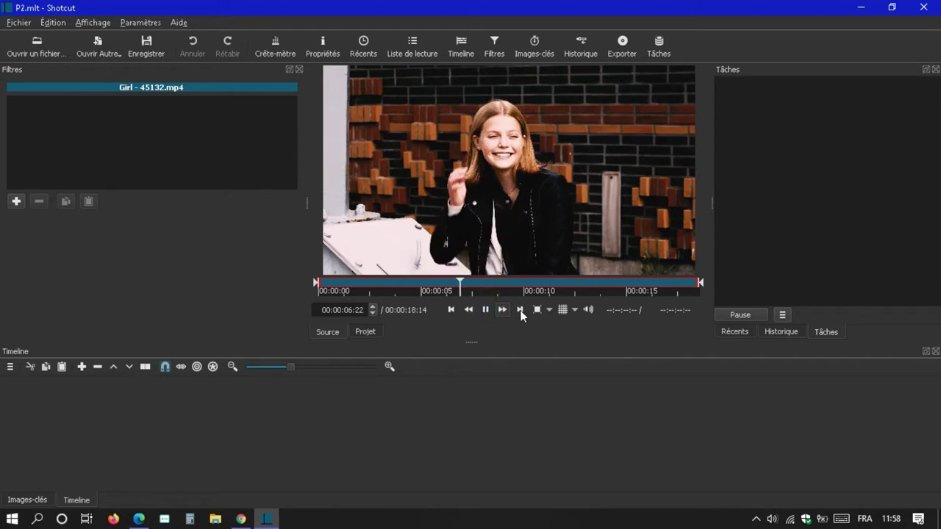
pyautogui.click(483, 310)
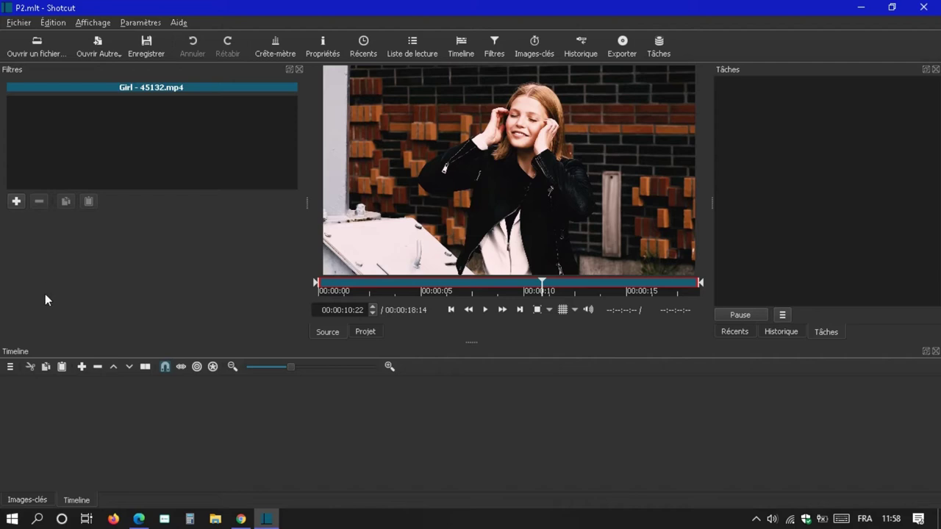
pyautogui.click(133, 88)
# Append the 18-second Girl - 45132.mp4 clip to V1 and set the playhead near 7 seconds.
pyautogui.click(84, 371)
pyautogui.click(82, 367)
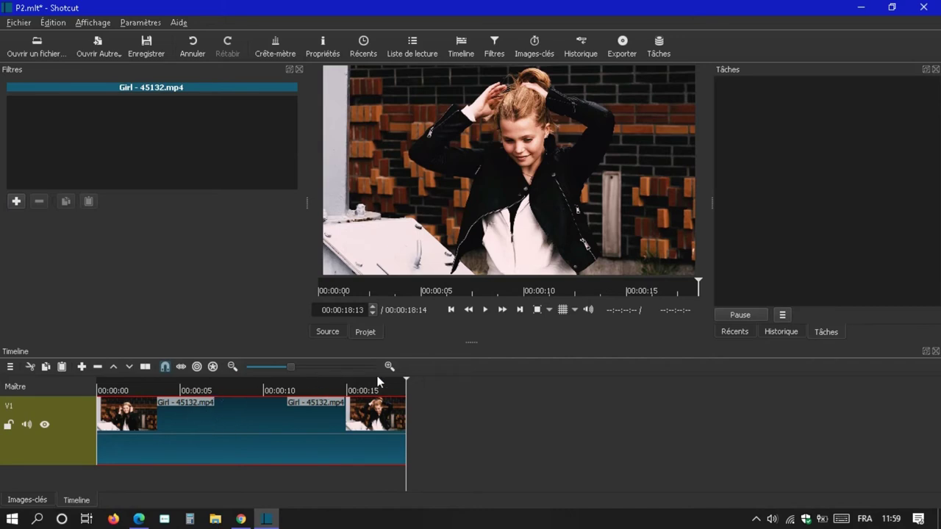
pyautogui.click(405, 377)
pyautogui.click(228, 383)
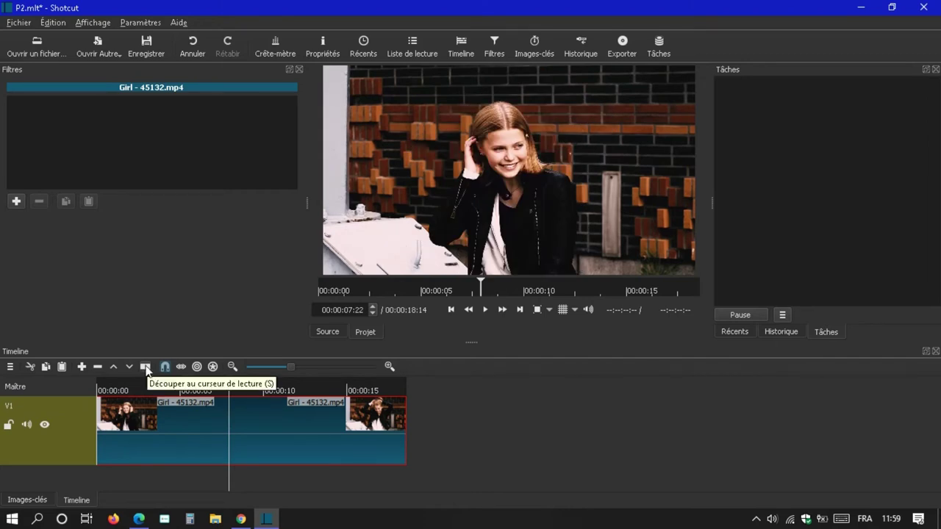
# Split the Girl clip at about 7 and 10 seconds, then select the middle piece.
pyautogui.click(146, 370)
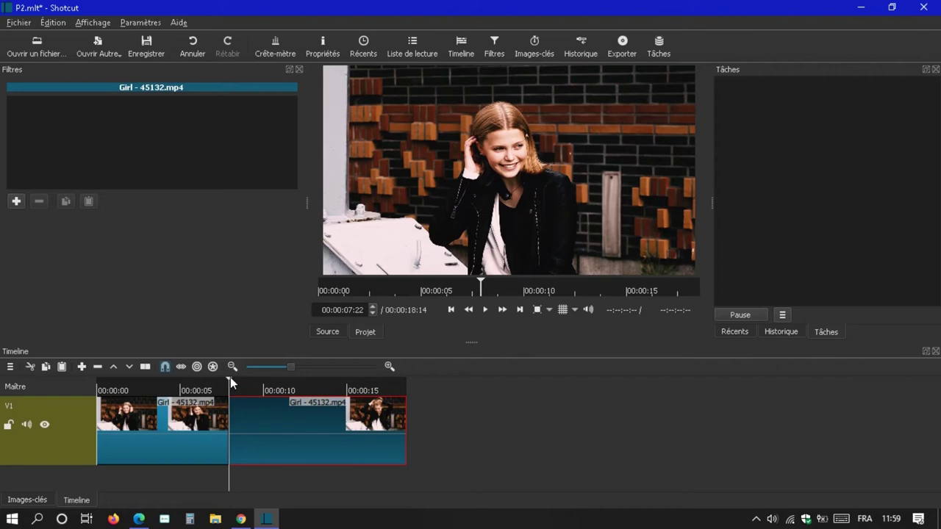
pyautogui.click(232, 378)
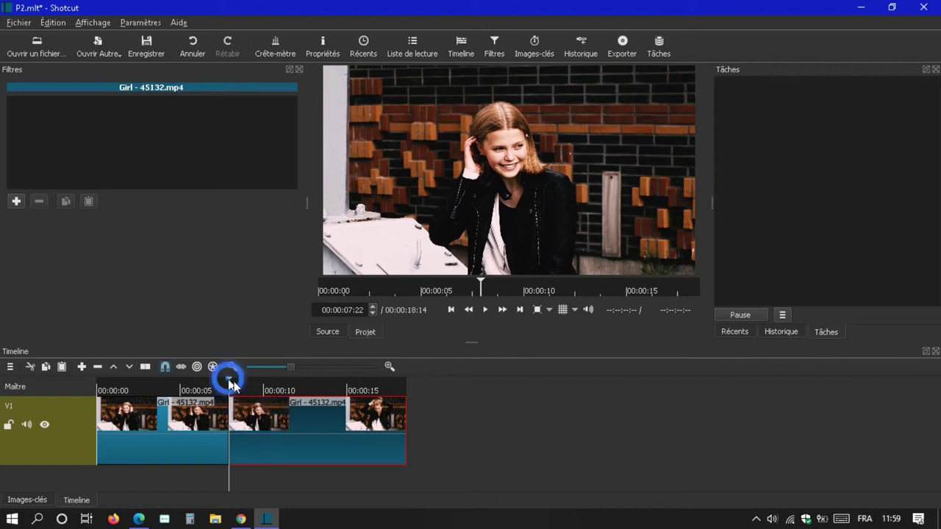
pyautogui.moveTo(252, 390); pyautogui.dragTo(270, 397)
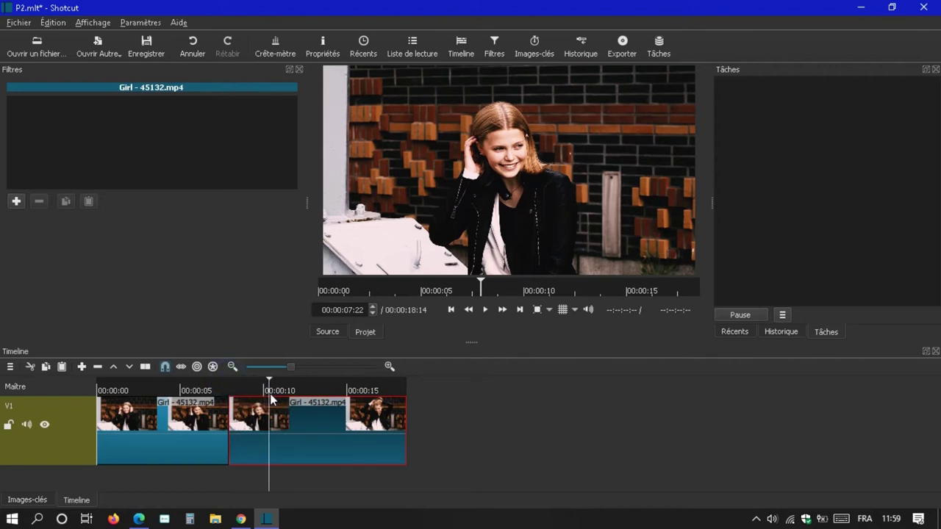
pyautogui.click(146, 368)
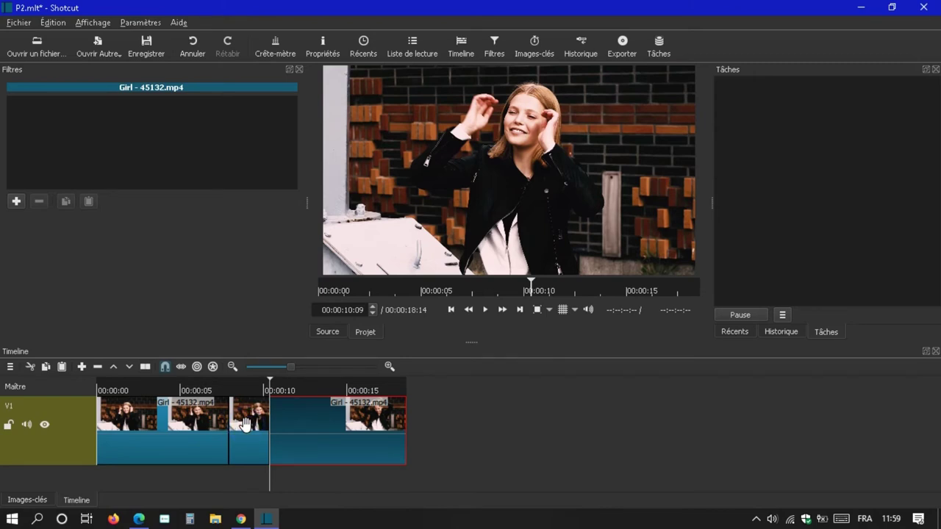
pyautogui.click(245, 424)
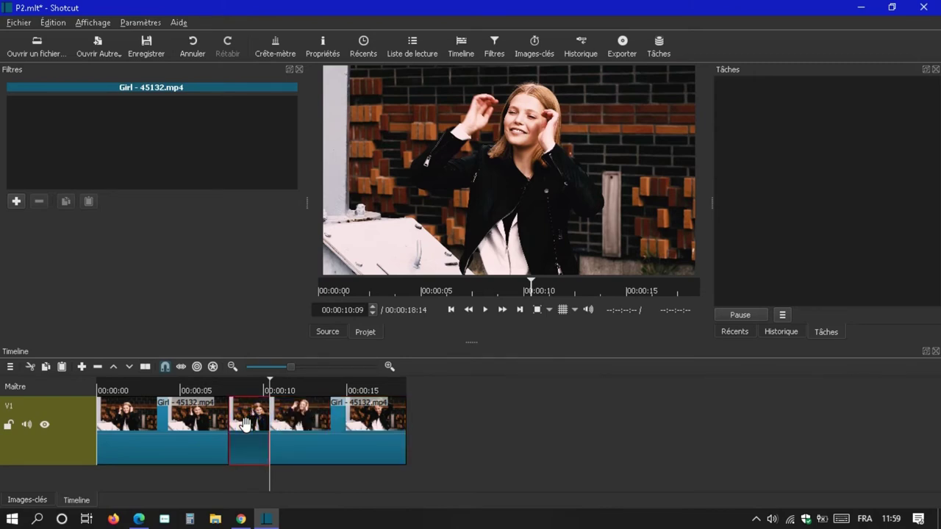
pyautogui.press('Up')
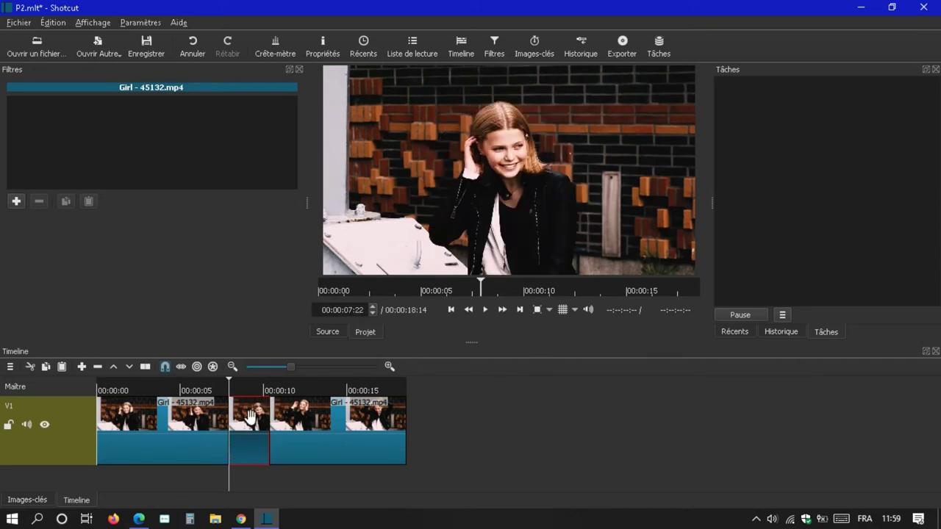
# Ripple-delete the selected middle piece, leaving a 00:00:16:03 timeline.
pyautogui.click(29, 367)
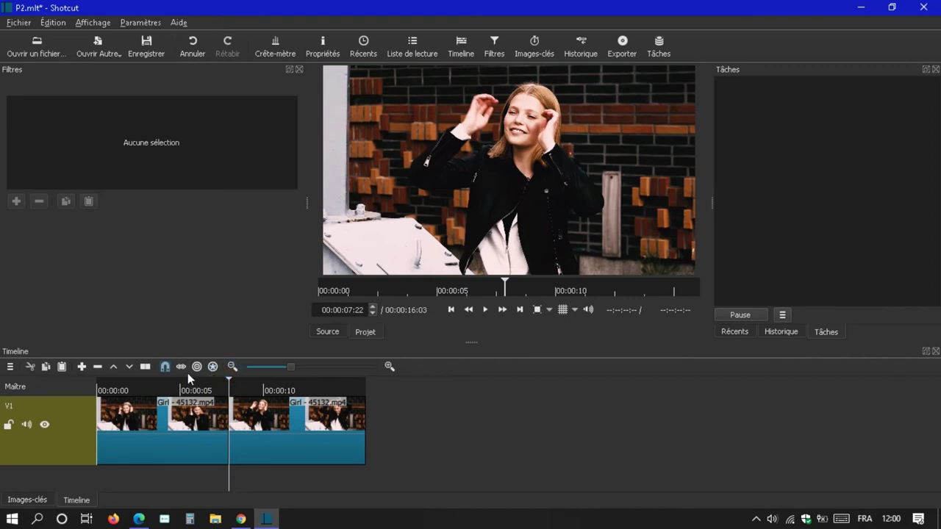
pyautogui.press('j')
pyautogui.press('k')
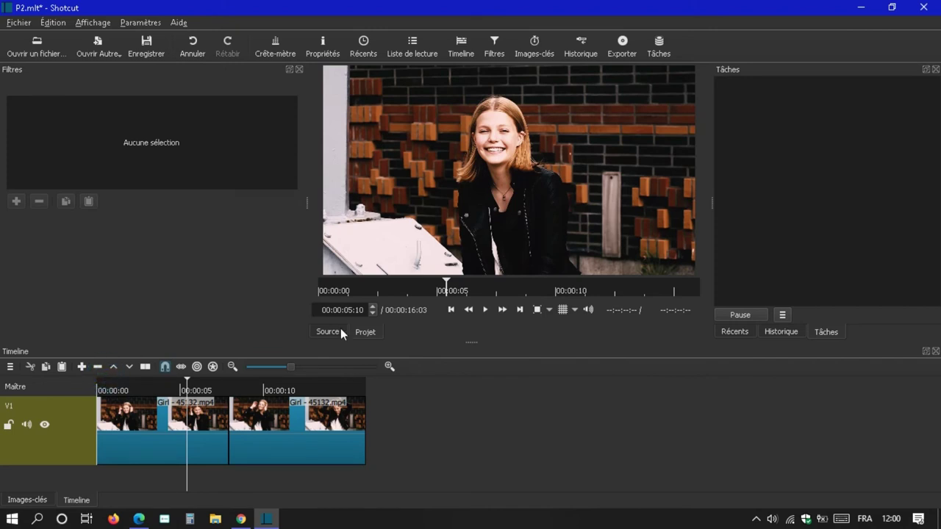
pyautogui.click(487, 309)
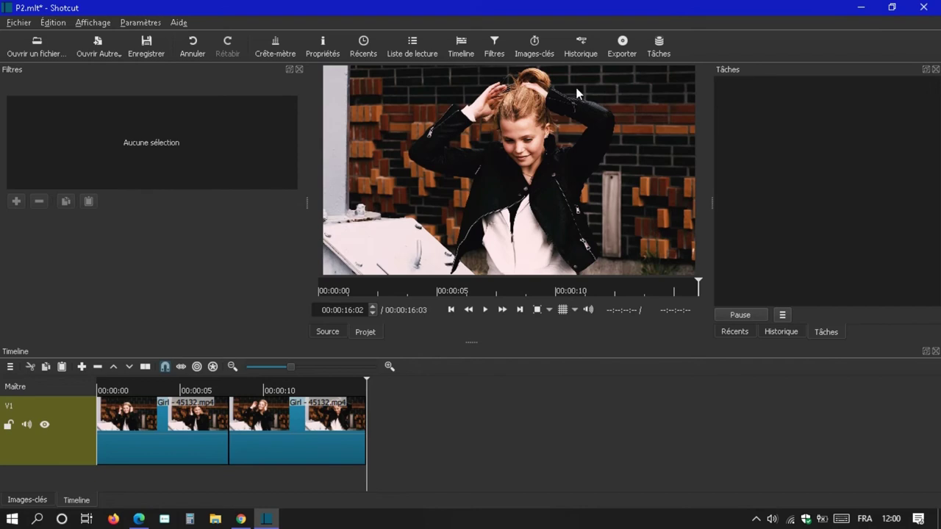
# Export the Timeline source in mp4 format to the Desktop under the name P2.
pyautogui.click(628, 45)
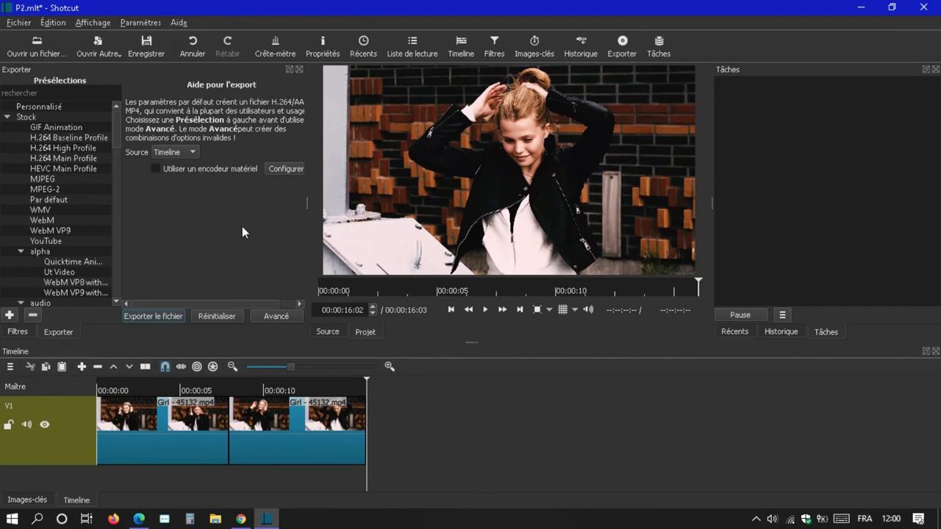
pyautogui.click(147, 317)
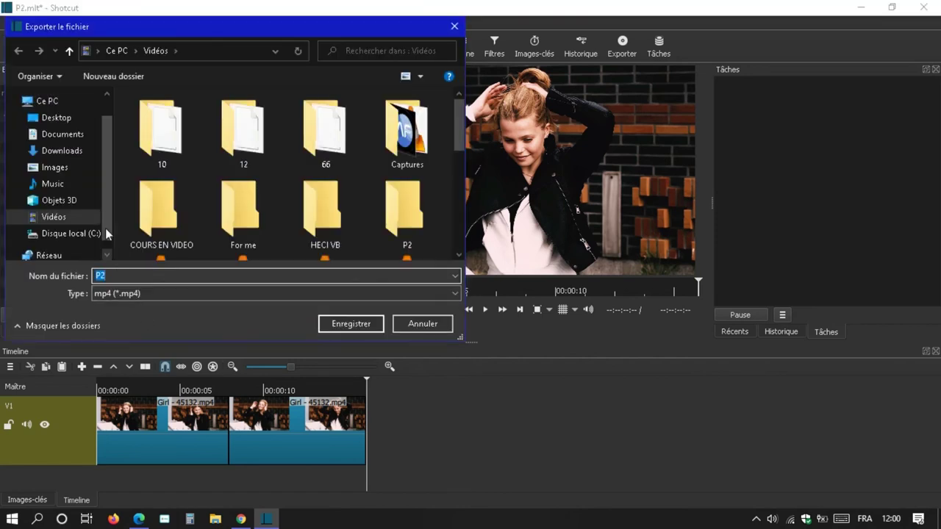
pyautogui.click(57, 119)
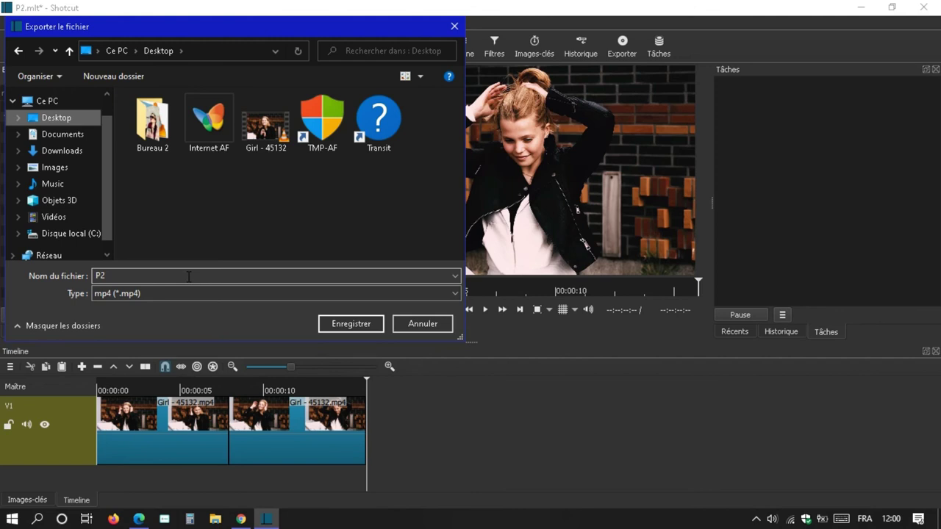
pyautogui.click(339, 324)
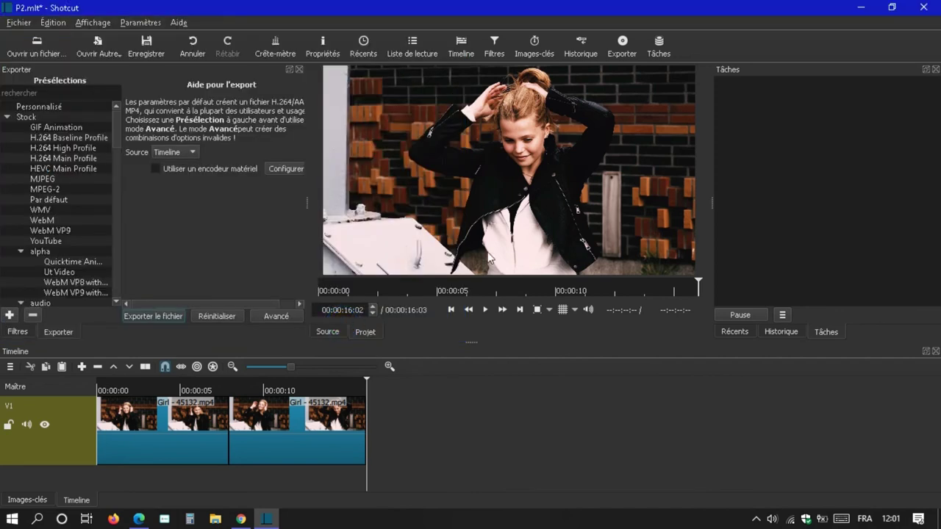